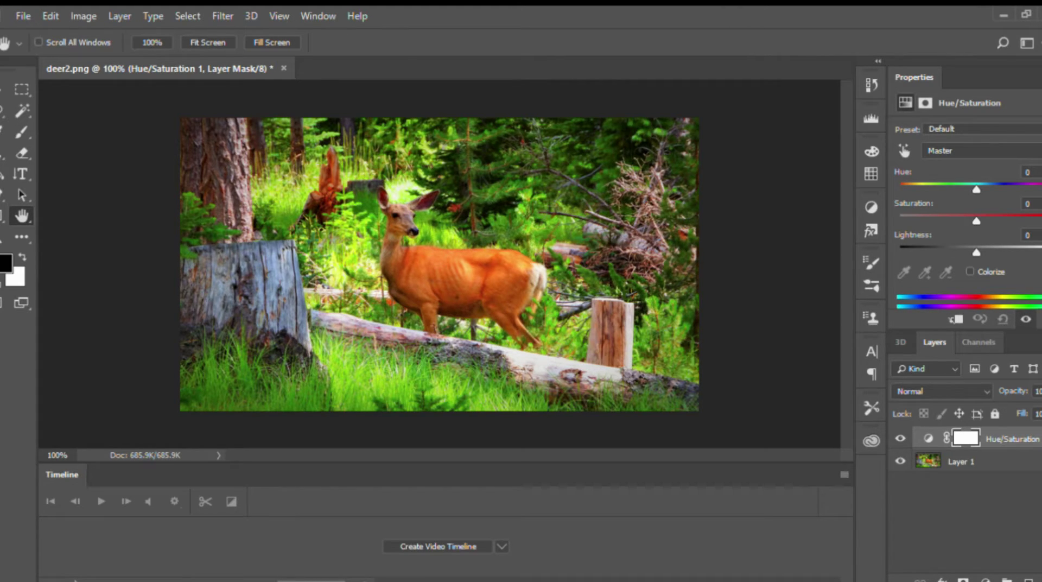
Switch the Hue/Saturation adjustment to Greens and exaggerate it with Hue +180 and Saturation +100
click(1026, 151)
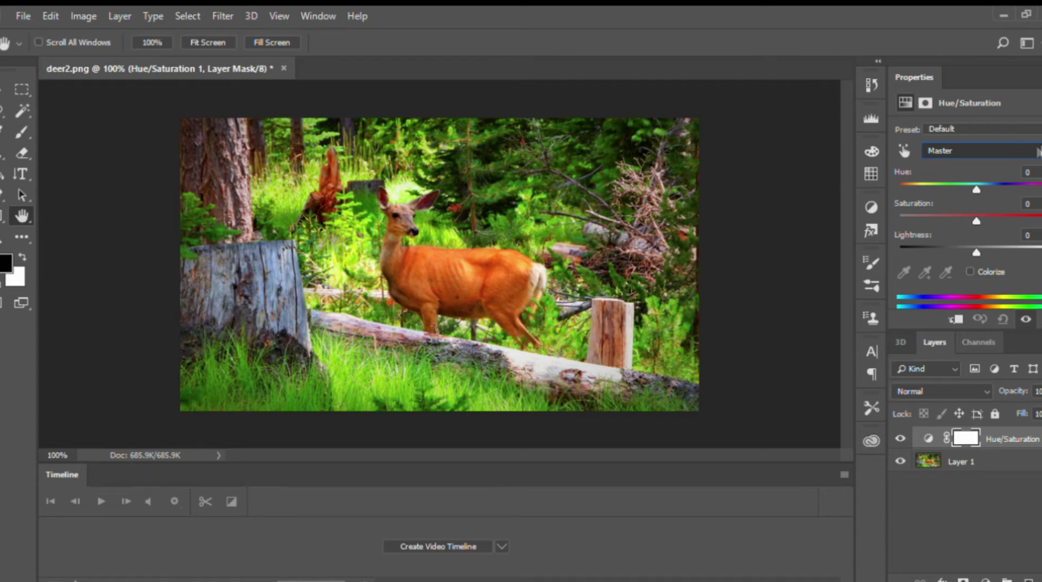
click(987, 196)
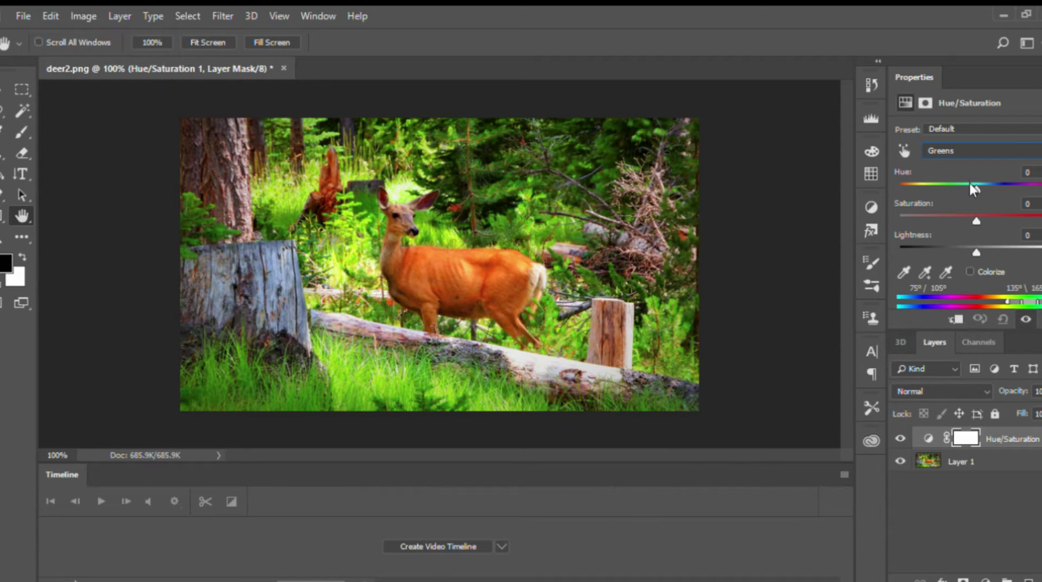
drag(974, 190, 1041, 191)
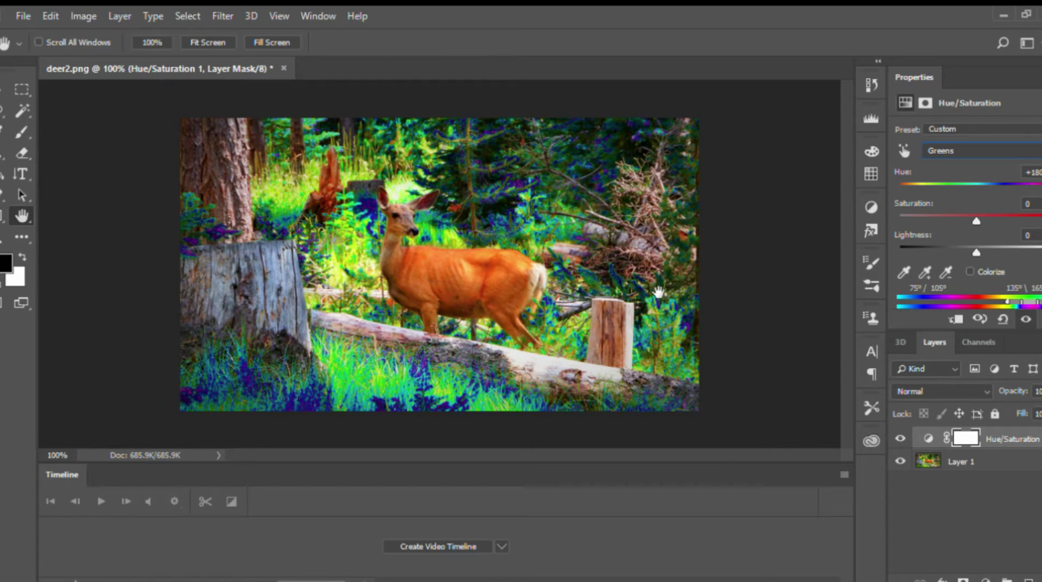
drag(970, 217, 1015, 213)
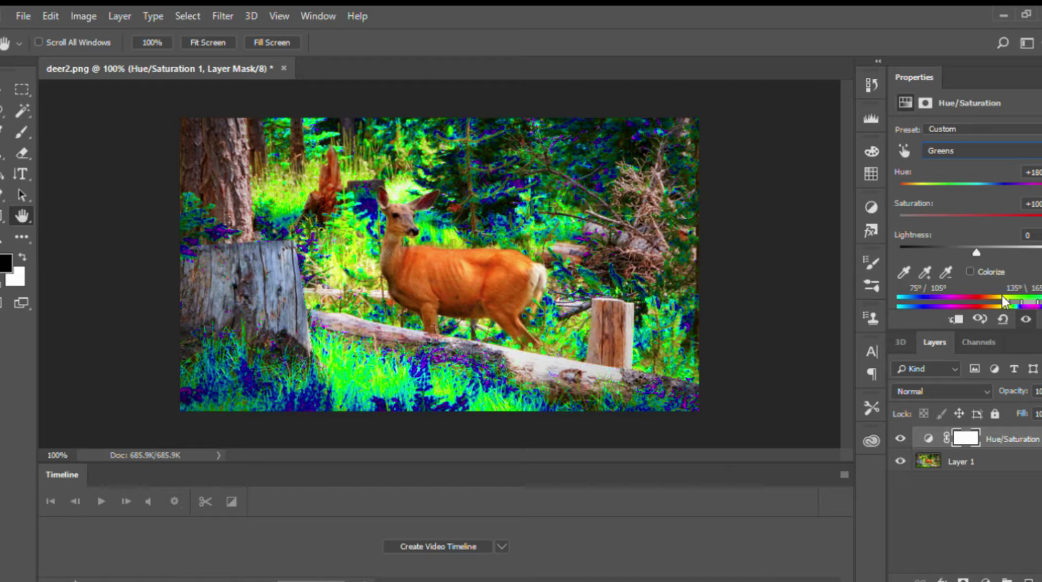
Shift the Greens color range to 35°/75° – 106°\143° so it covers the foliage but leaves out the deer
drag(1002, 296, 1001, 296)
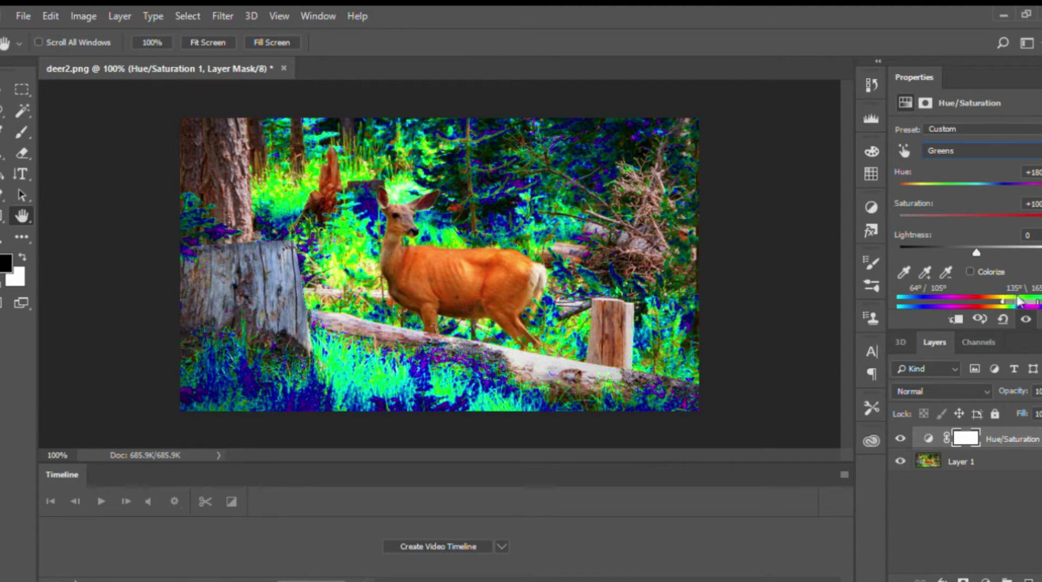
drag(1039, 301, 971, 300)
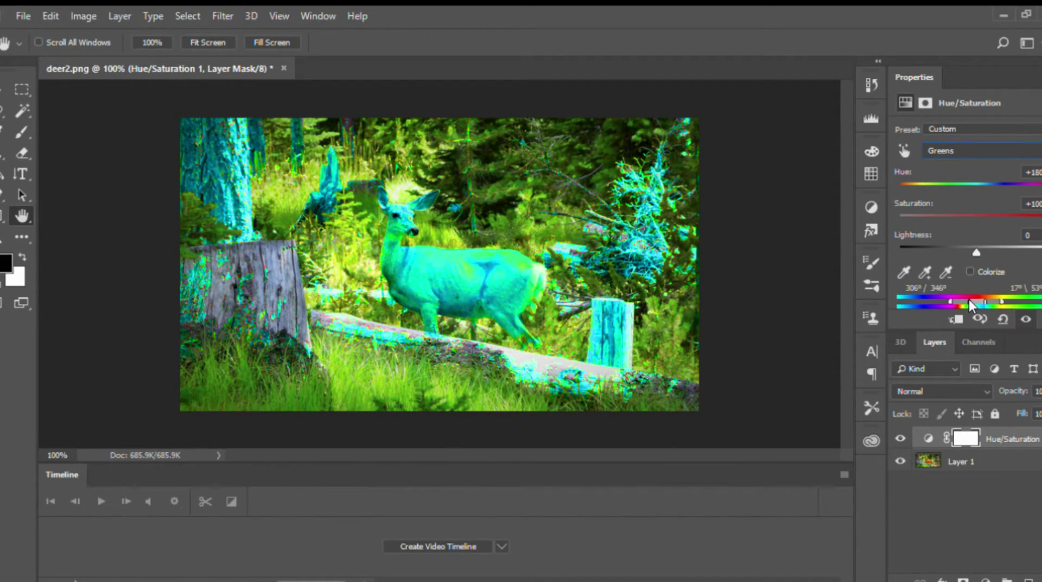
drag(970, 300, 1010, 301)
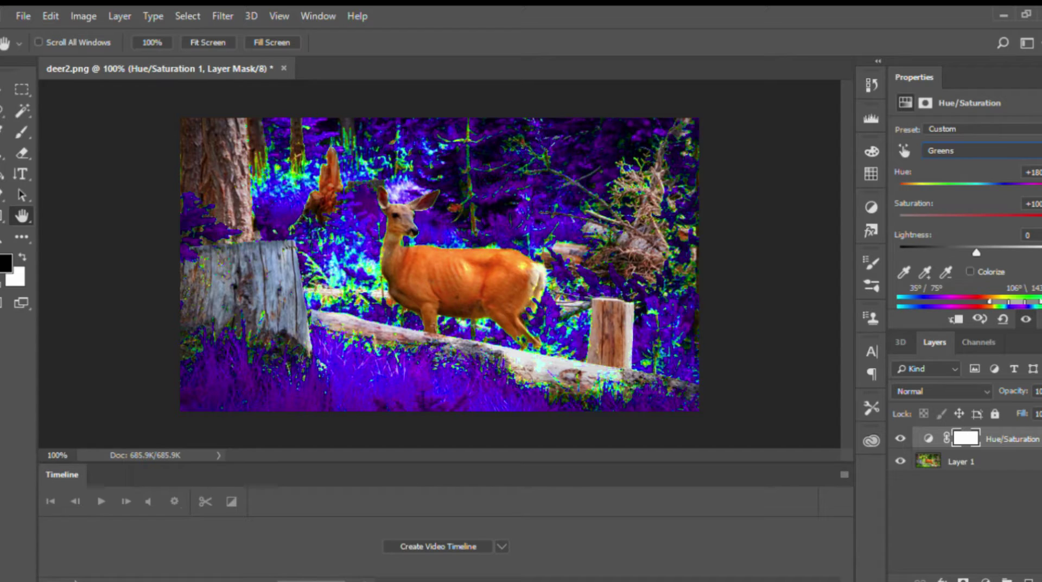
Reset the Greens Hue and Saturation to 0
drag(1040, 173, 1014, 172)
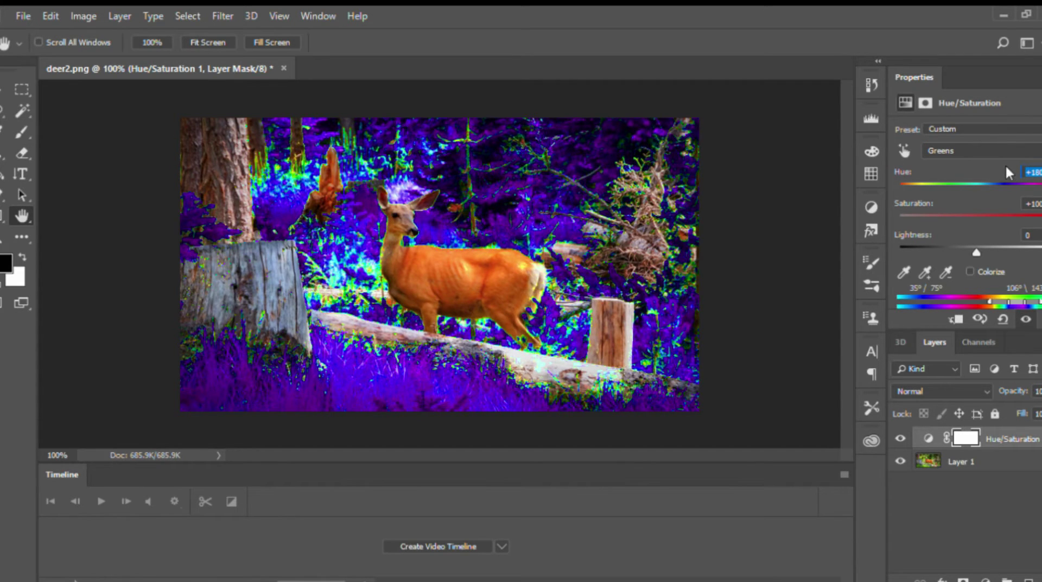
text(0)
key(Tab)
text(0)
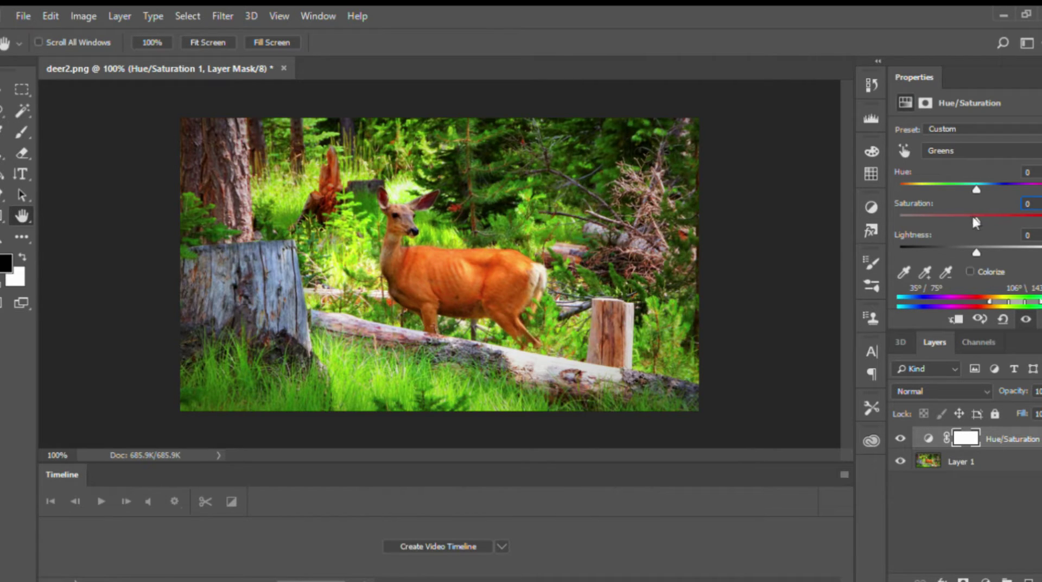
Set the Greens Hue and Saturation to -10 each, and compare the image with and without the adjustment
drag(970, 216, 1039, 217)
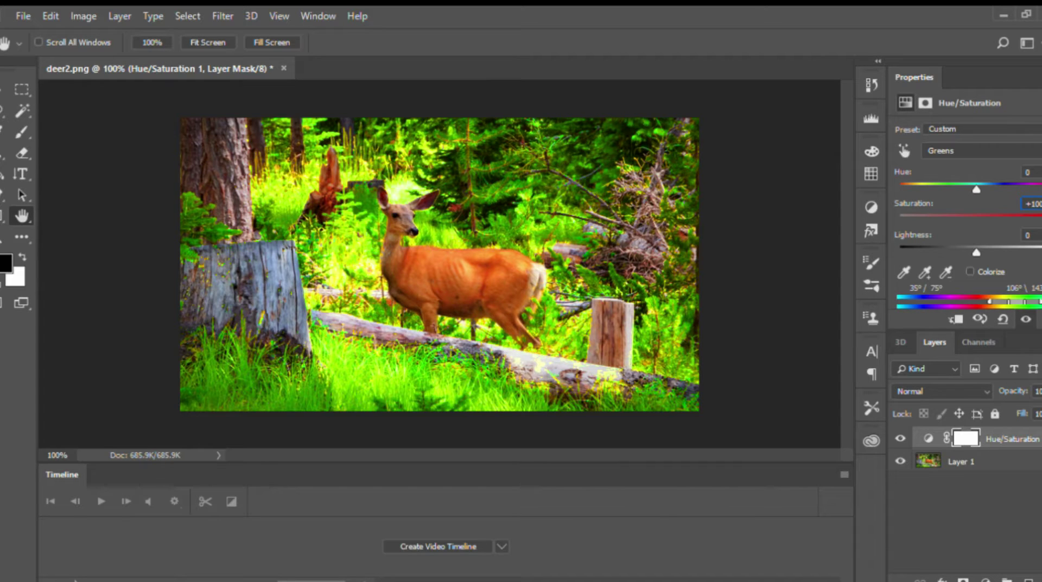
drag(1039, 217, 983, 216)
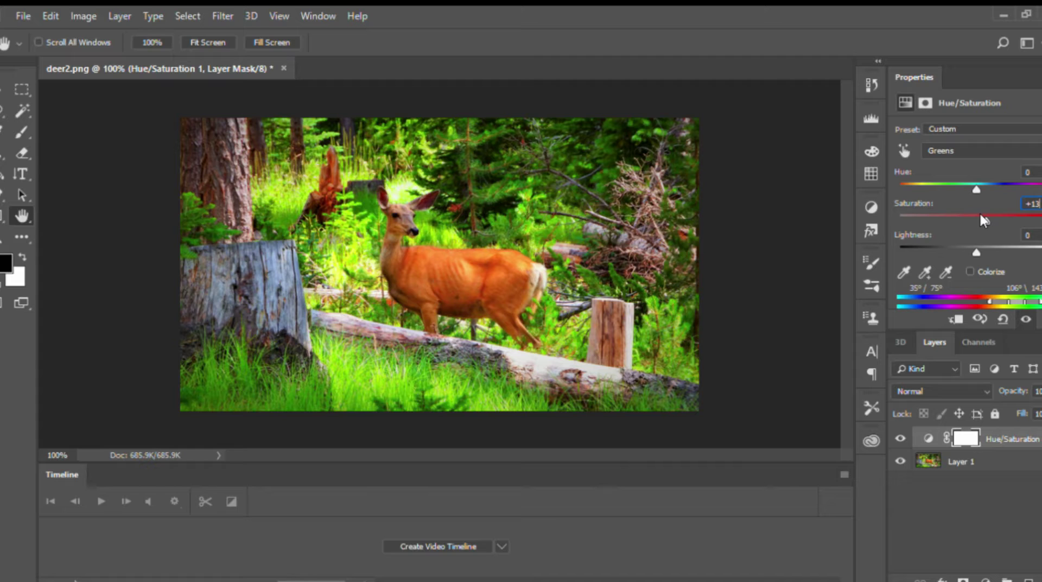
drag(980, 217, 965, 216)
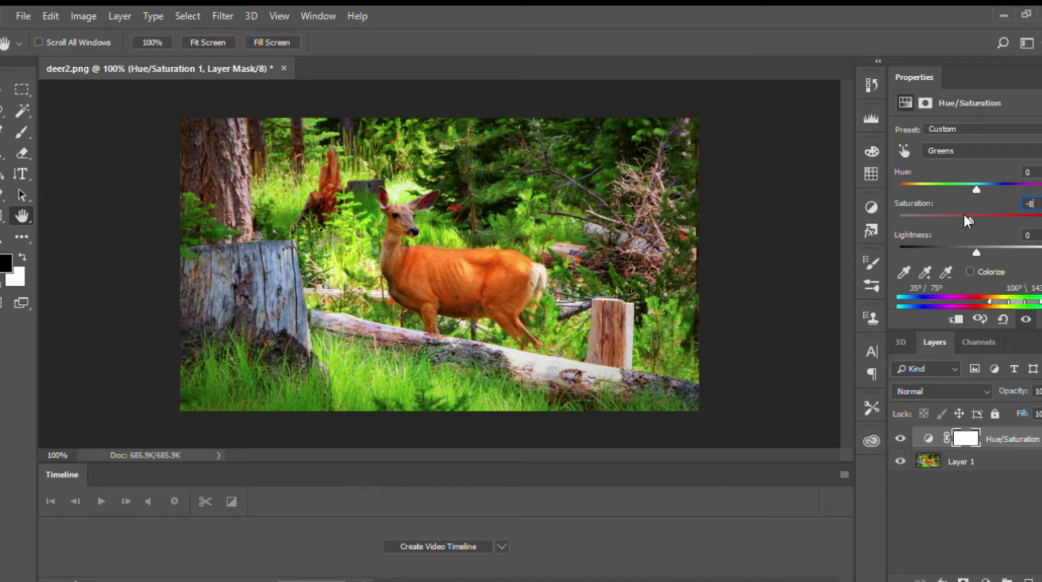
drag(962, 212, 960, 191)
click(901, 439)
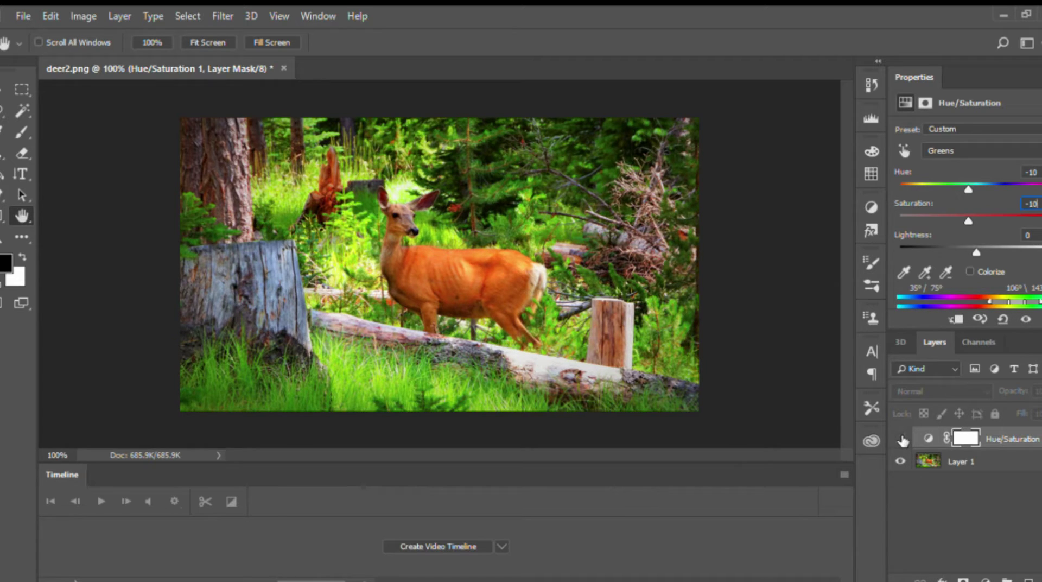
click(901, 439)
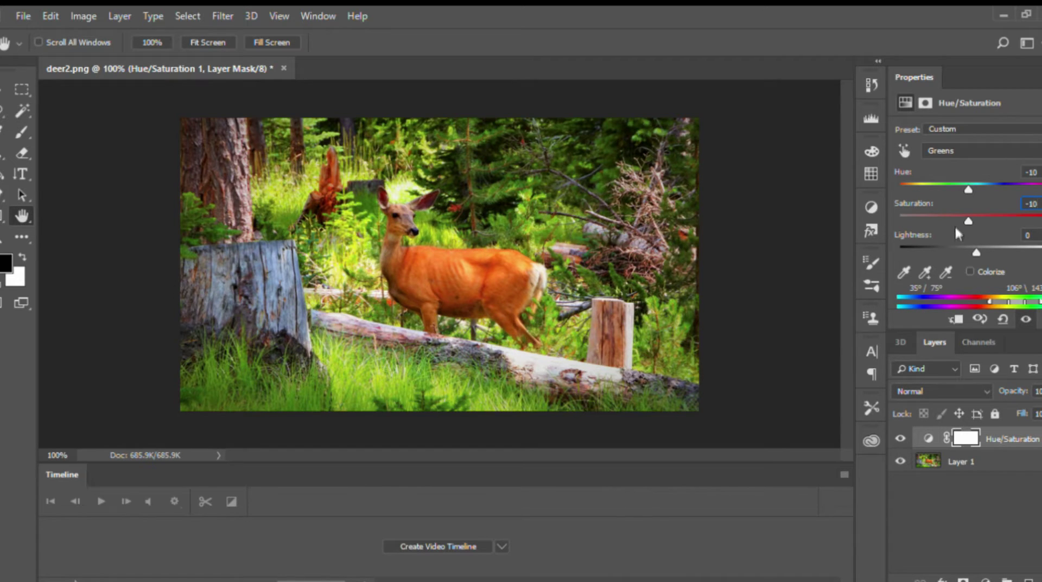
Lower the Greens Saturation to -26 and compare the image with and without the adjustment layer
key(Down)
drag(962, 216, 952, 217)
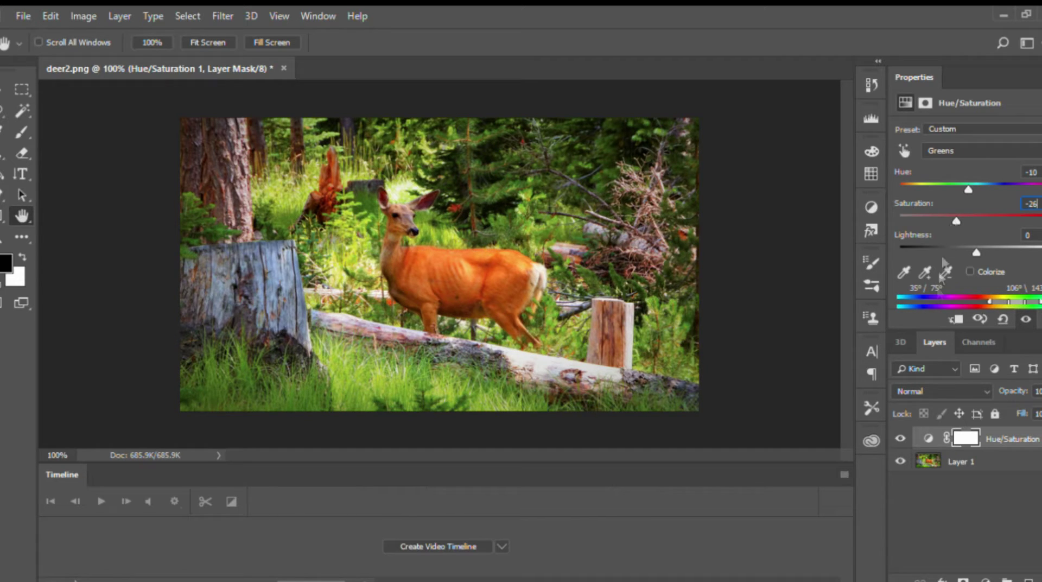
click(901, 438)
click(901, 439)
Add a second Hue/Saturation adjustment layer for the Reds, exaggerated with Hue +180 and Saturation +100
click(982, 425)
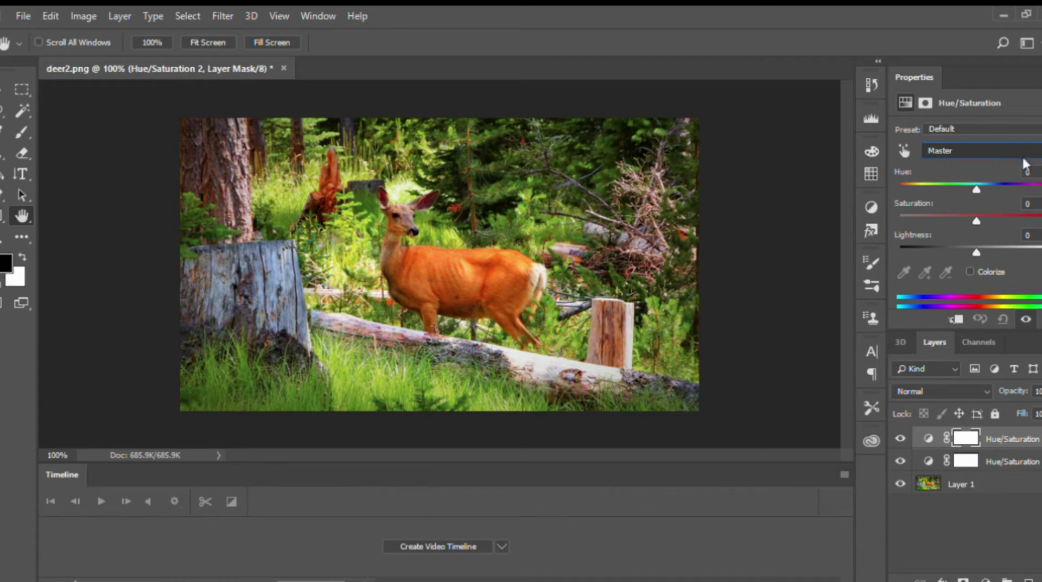
click(960, 172)
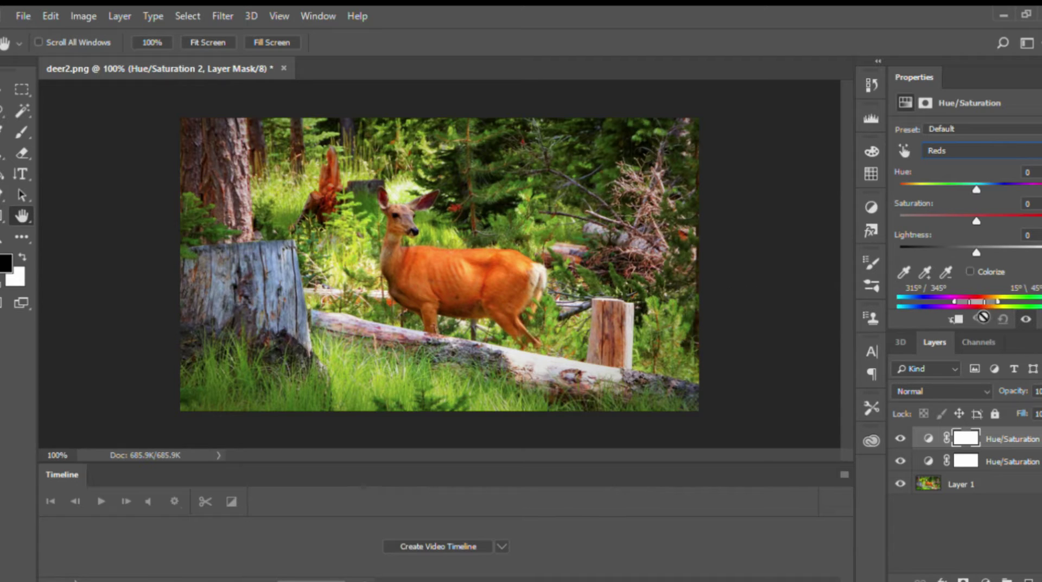
drag(973, 181, 1040, 182)
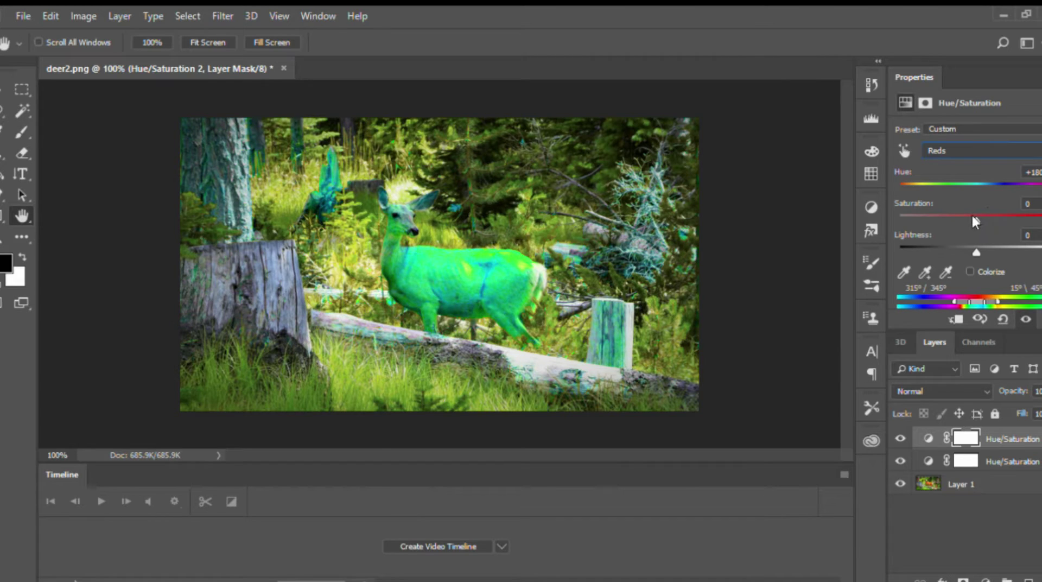
drag(973, 217, 1039, 216)
Set the Reds color range to 317°/355° – 24°\64° to cover the deer, and reset Hue and Saturation to 0
mouse_move(966, 303)
mouse_down()
mouse_move(949, 300)
mouse_move(1003, 301)
mouse_move(975, 296)
mouse_up()
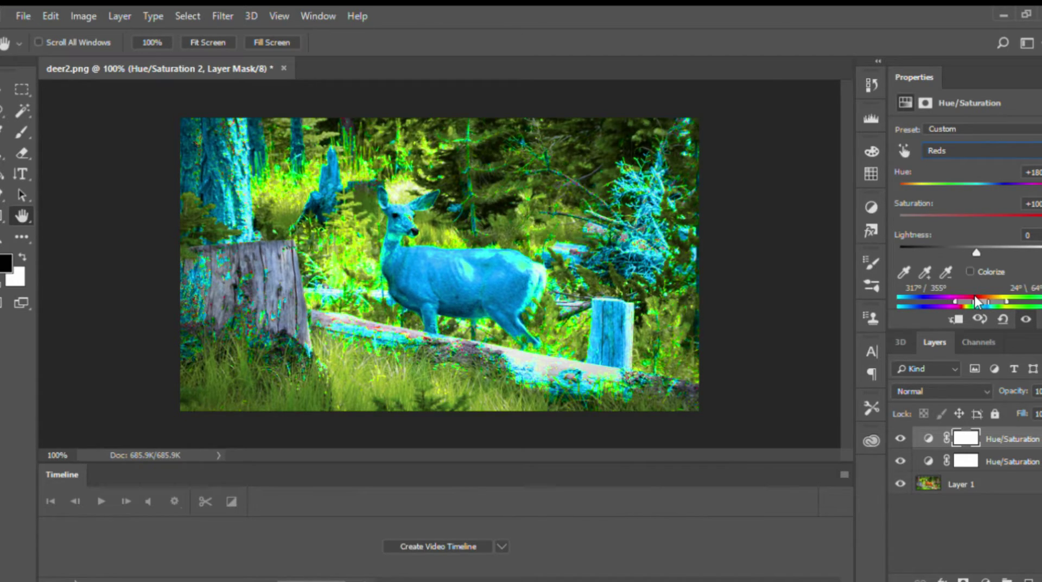
click(1016, 205)
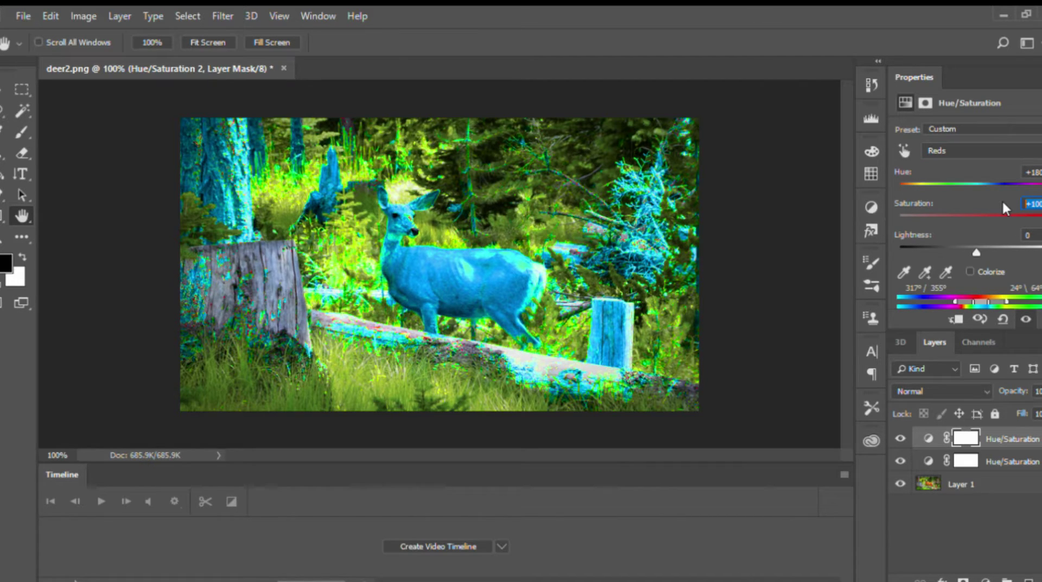
text(0)
click(1027, 172)
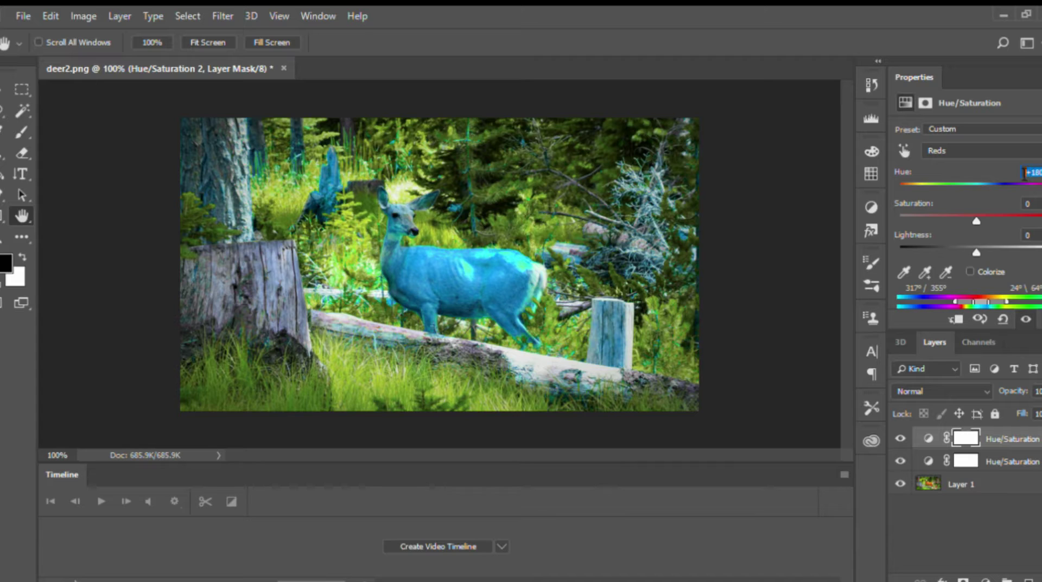
text(0)
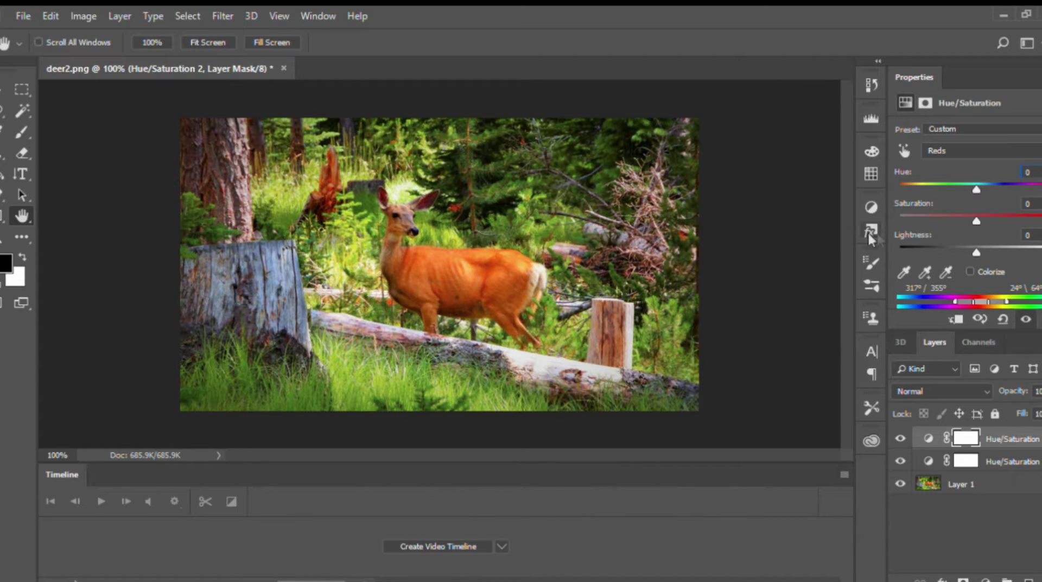
Lower the Reds Saturation to -28 and compare the deer with and without the adjustment layer
click(969, 216)
drag(966, 216, 954, 217)
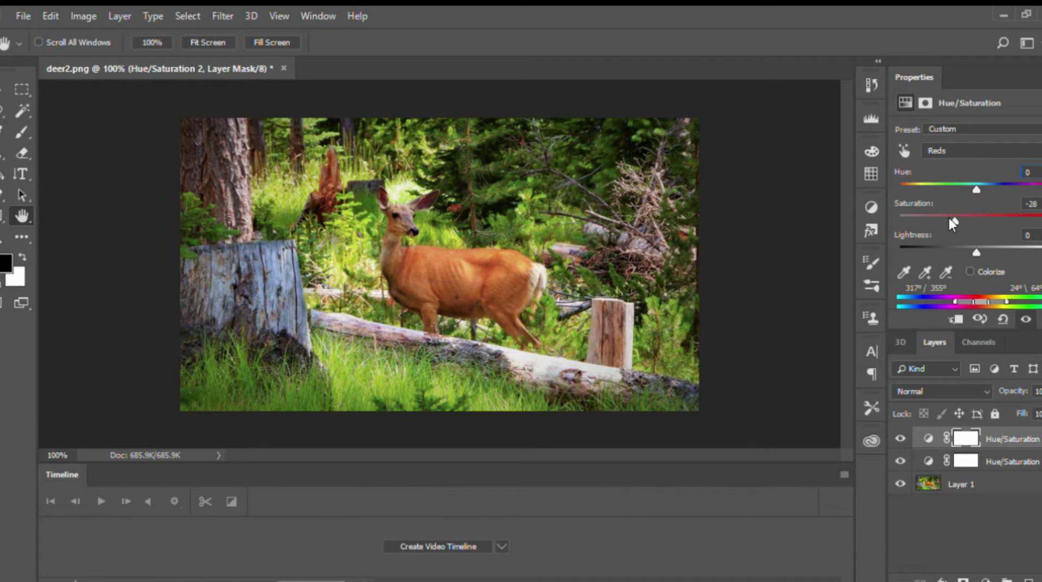
click(901, 440)
click(901, 440)
click(900, 440)
click(900, 439)
Add a third Hue/Saturation adjustment layer for the Blues, exaggerated with Hue +180 and Saturation +100
click(981, 426)
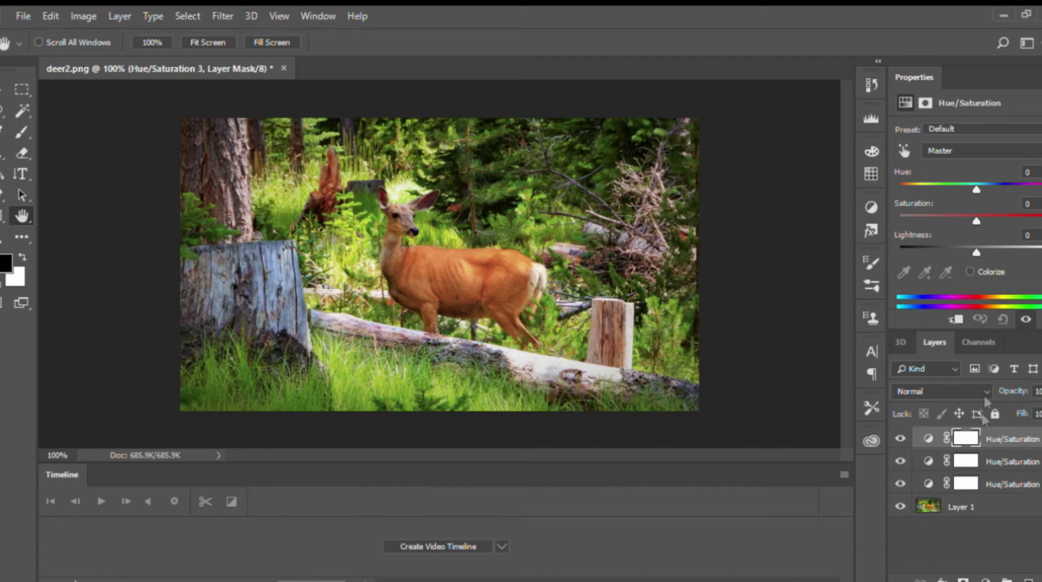
click(1036, 151)
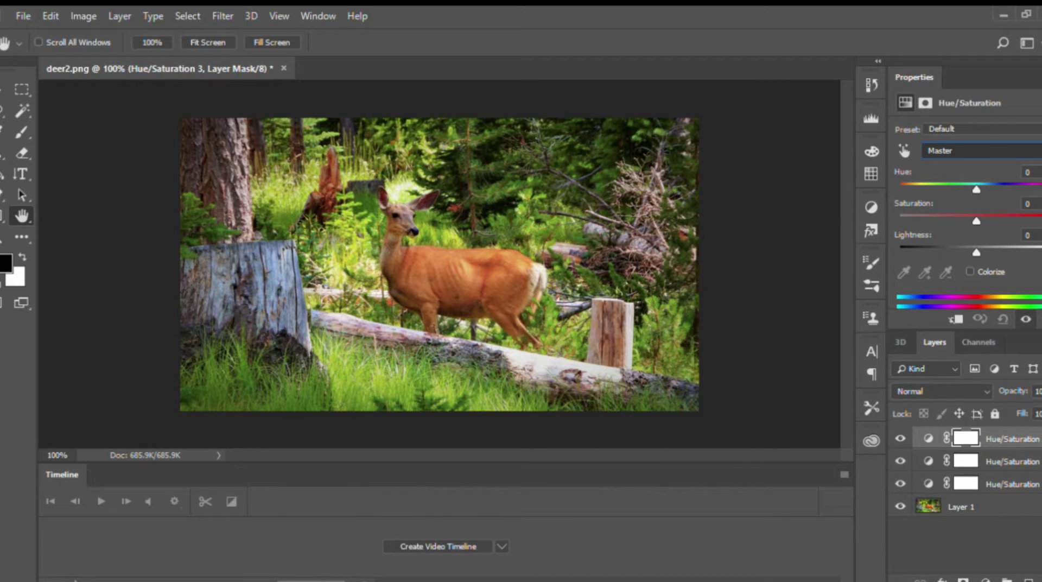
click(998, 220)
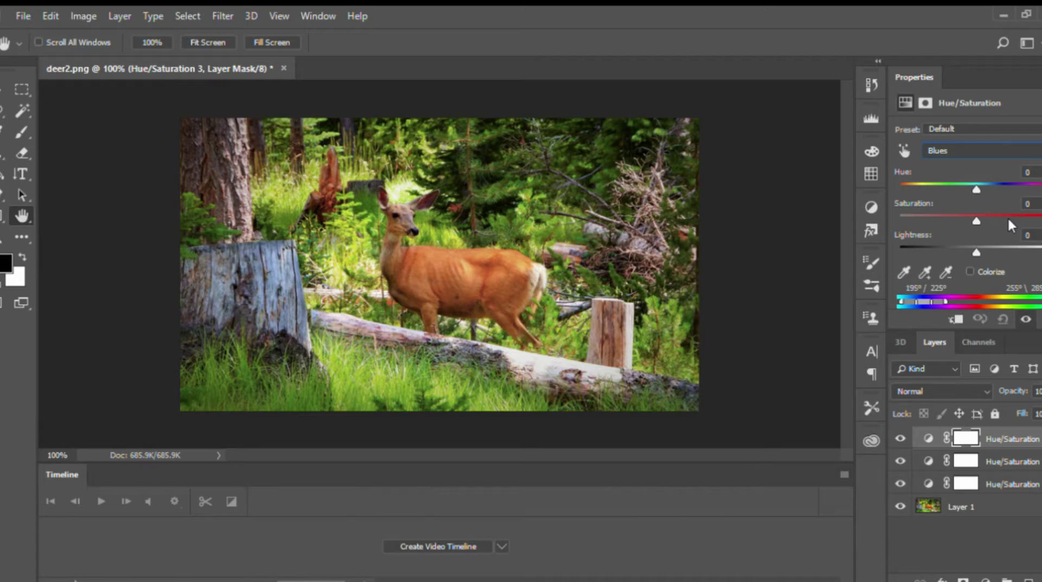
drag(972, 185, 1041, 187)
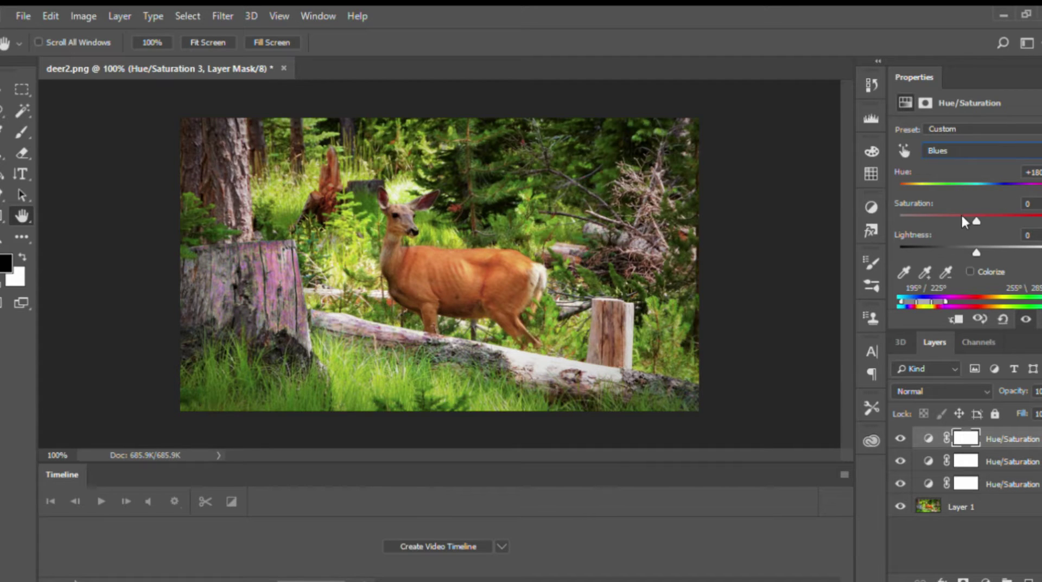
drag(969, 216, 1041, 216)
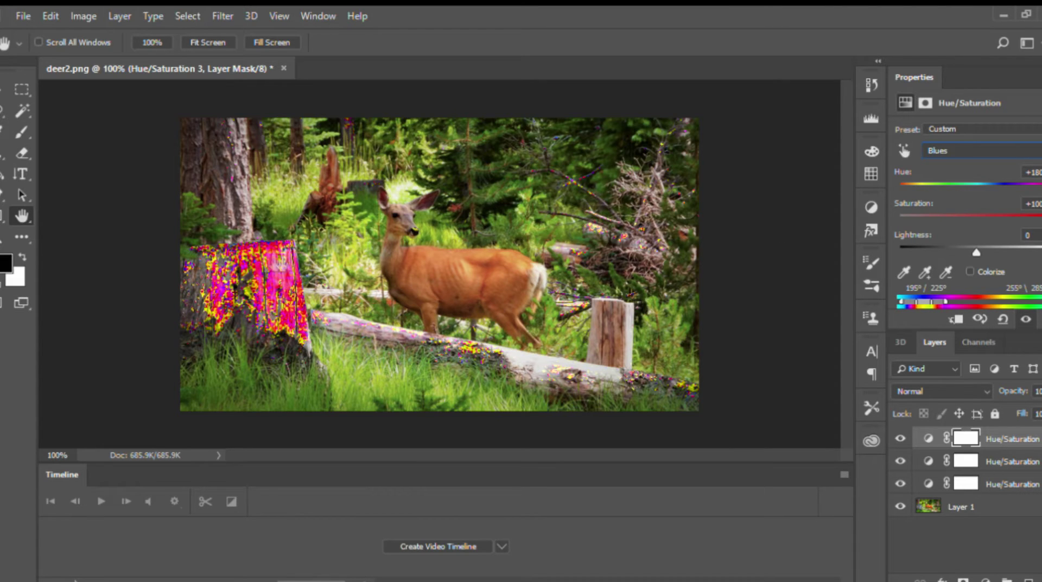
Set the Blues color range to 168°/213° – 242°\286° to cover the tree stump, and reset Hue and Saturation to 0
drag(901, 300, 890, 298)
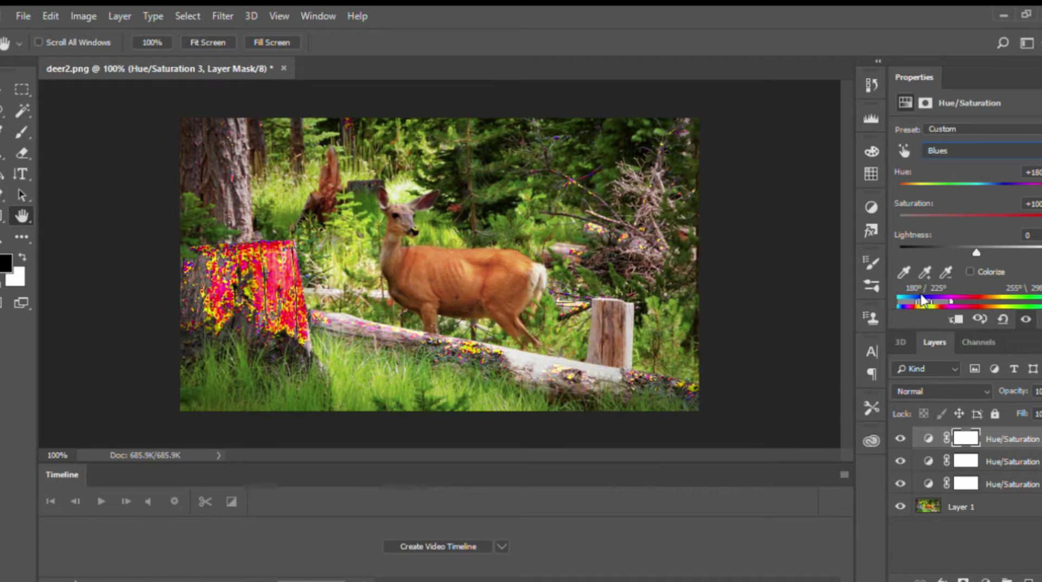
drag(924, 302, 917, 302)
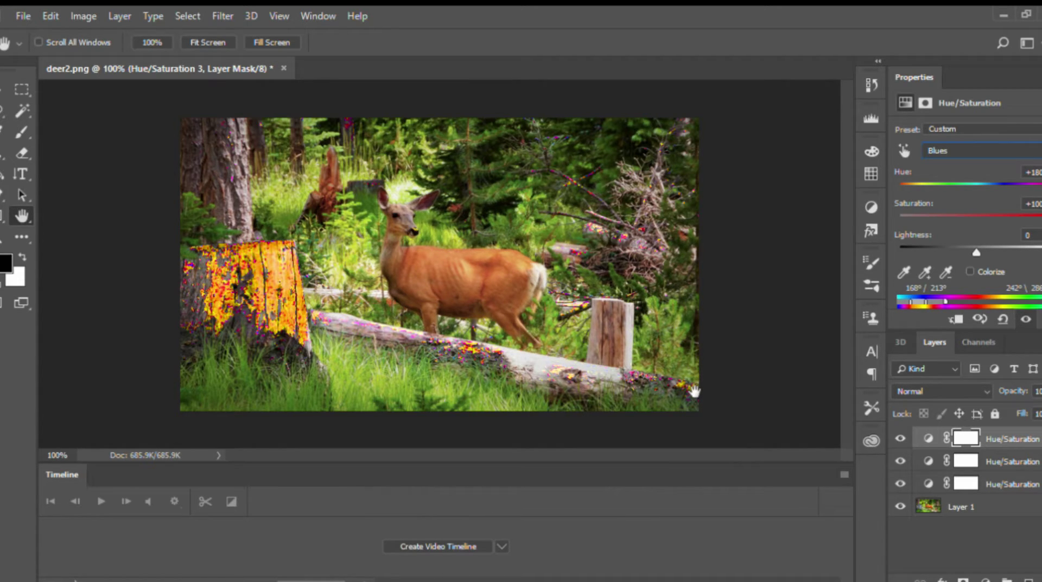
click(1023, 173)
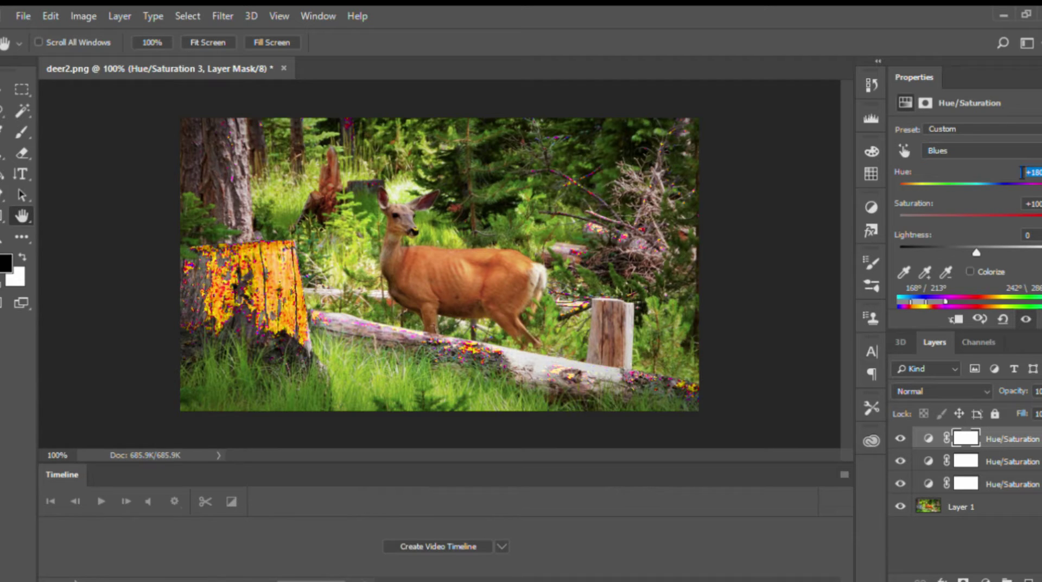
text(0)
click(1025, 204)
text(0)
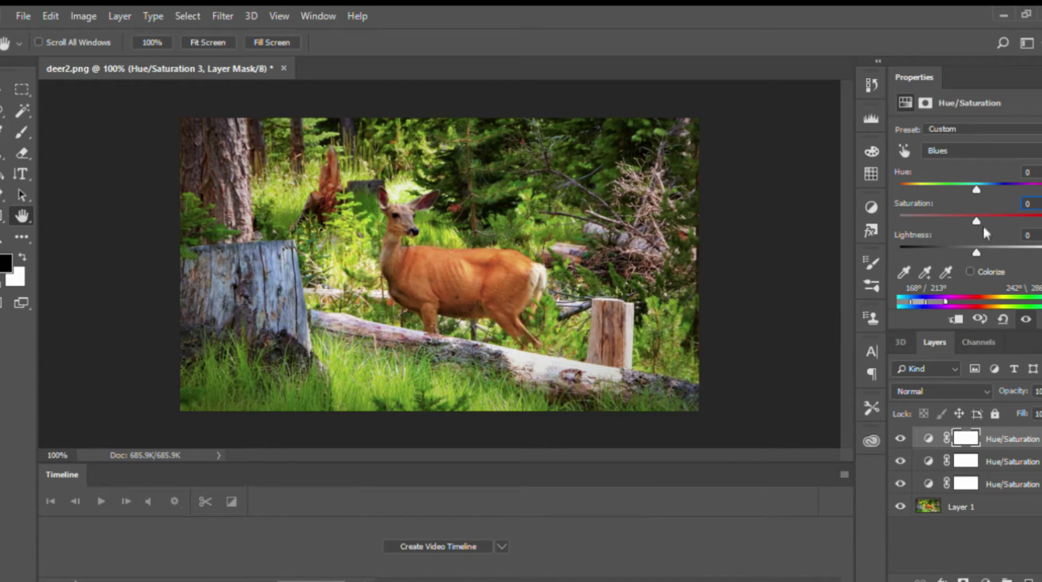
Lower the Blues Saturation to -86 and compare the stump with and without the adjustment layer
drag(972, 216, 910, 220)
click(900, 439)
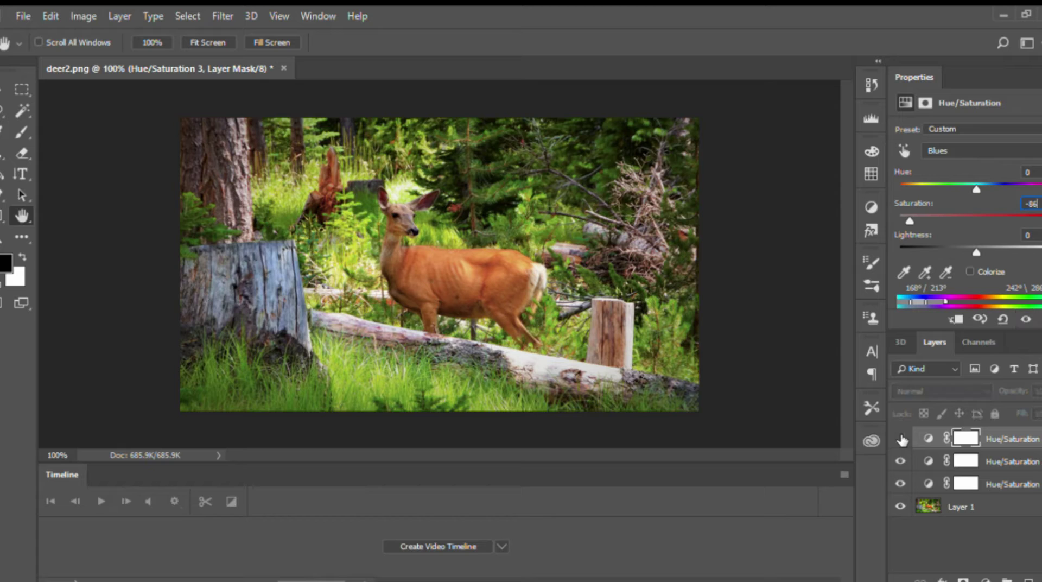
click(901, 439)
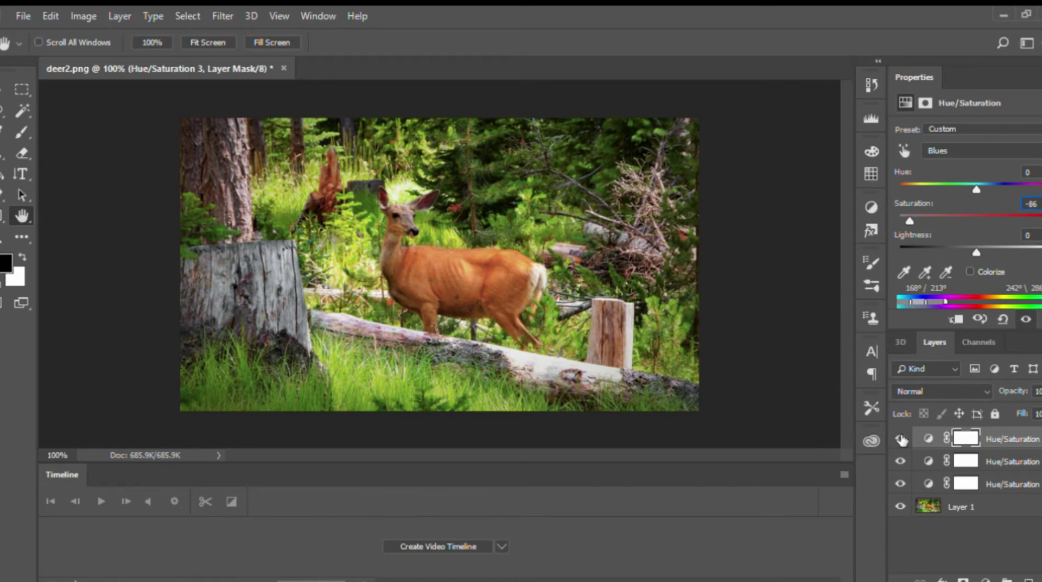